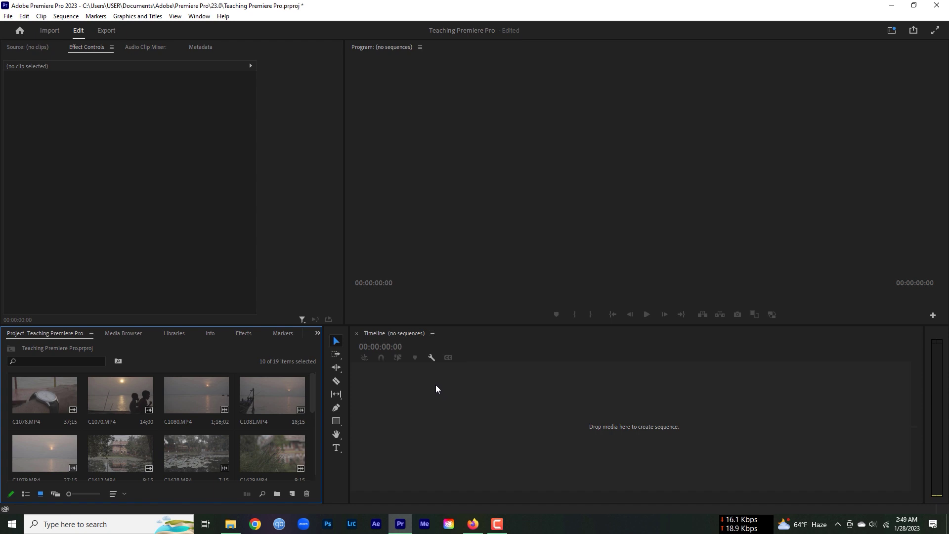
# Drop the C1078.MP4 clip onto the empty Timeline to build a C1078 sequence.
pyautogui.click(490, 340)
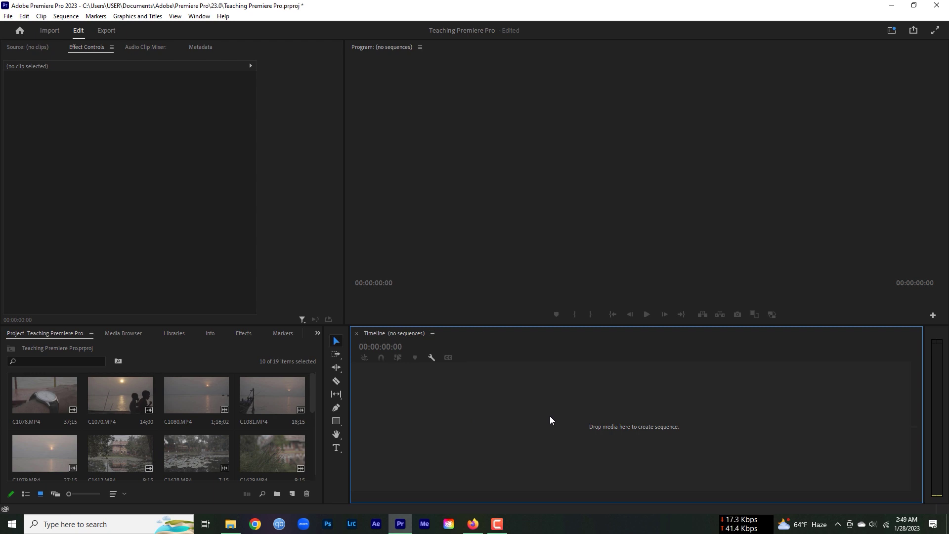
pyautogui.click(230, 351)
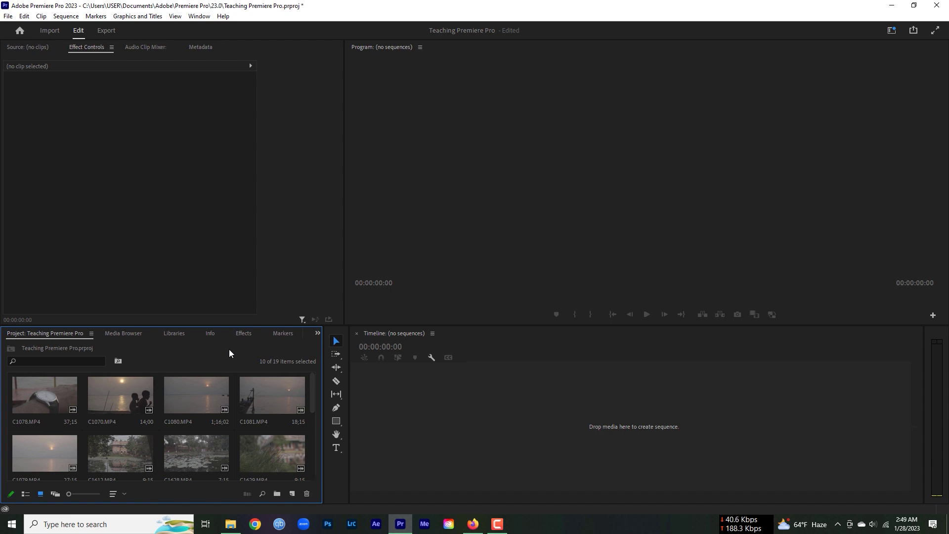
pyautogui.click(601, 412)
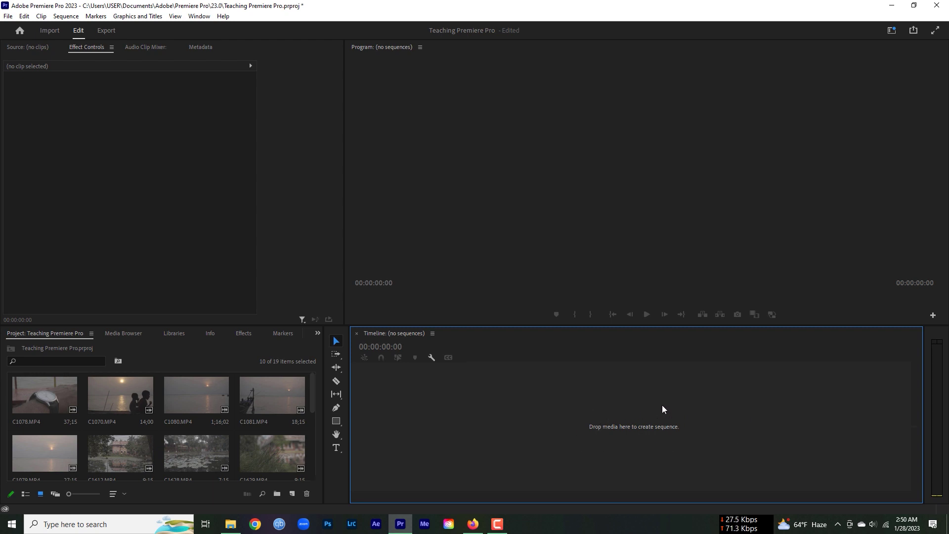
pyautogui.click(145, 349)
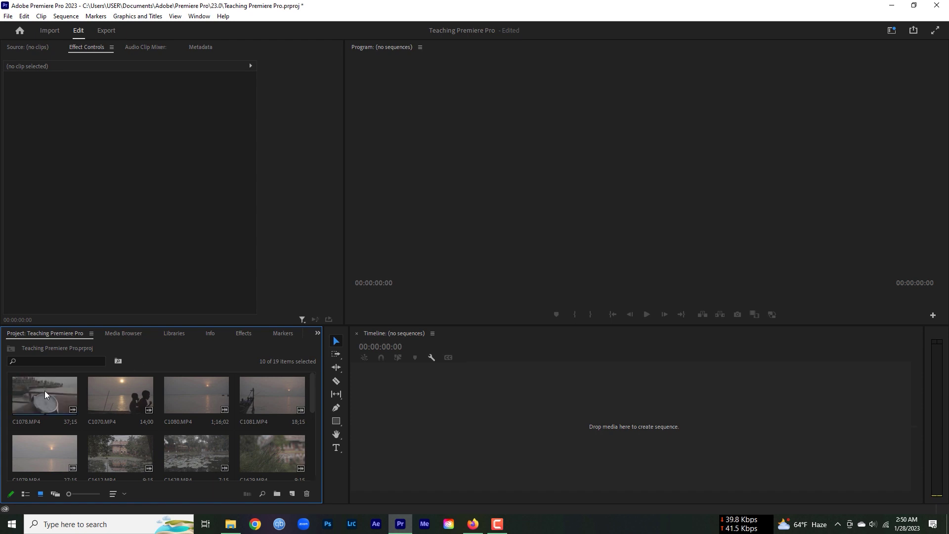
pyautogui.moveTo(44, 390); pyautogui.dragTo(279, 427)
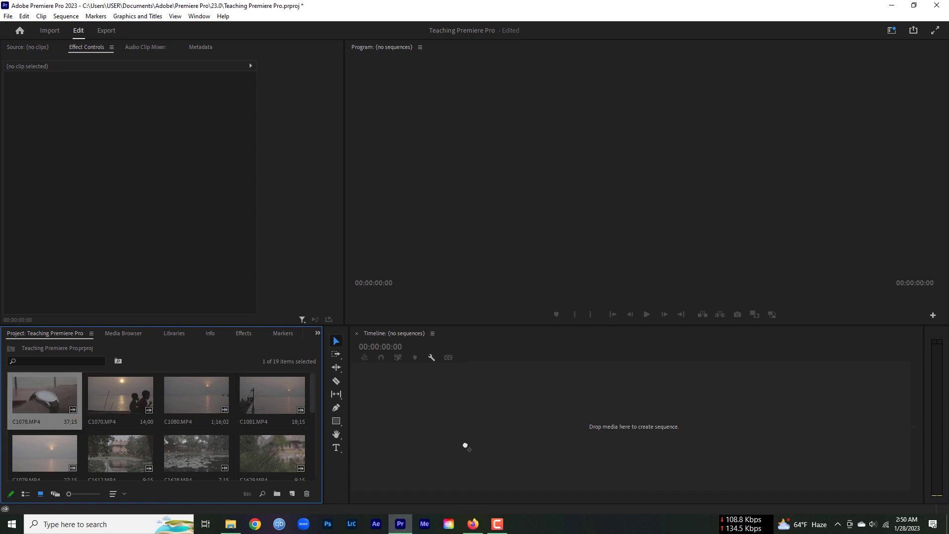
pyautogui.moveTo(464, 447); pyautogui.dragTo(467, 448)
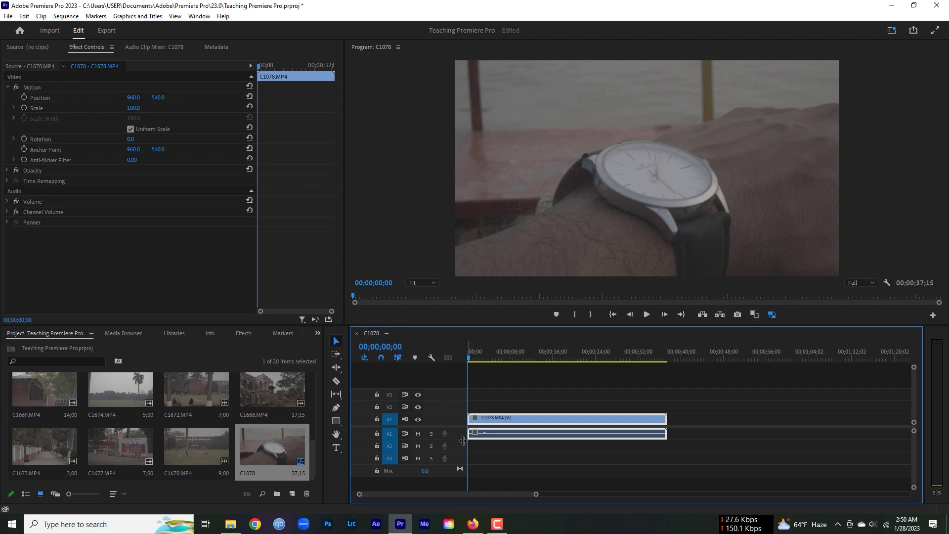
# Scroll up and down through the project bin to review the clips.
pyautogui.click(313, 459)
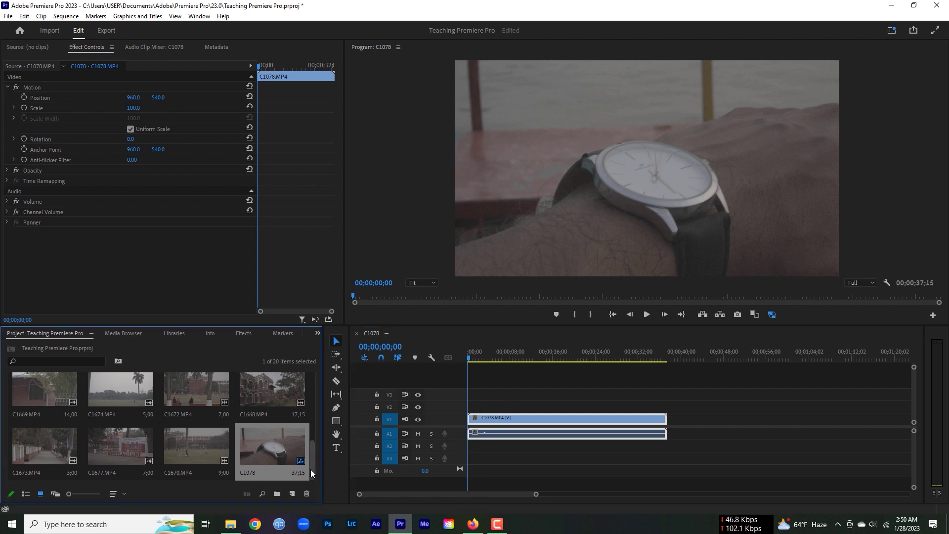
pyautogui.click(446, 334)
pyautogui.click(132, 348)
pyautogui.moveTo(312, 470); pyautogui.dragTo(318, 387)
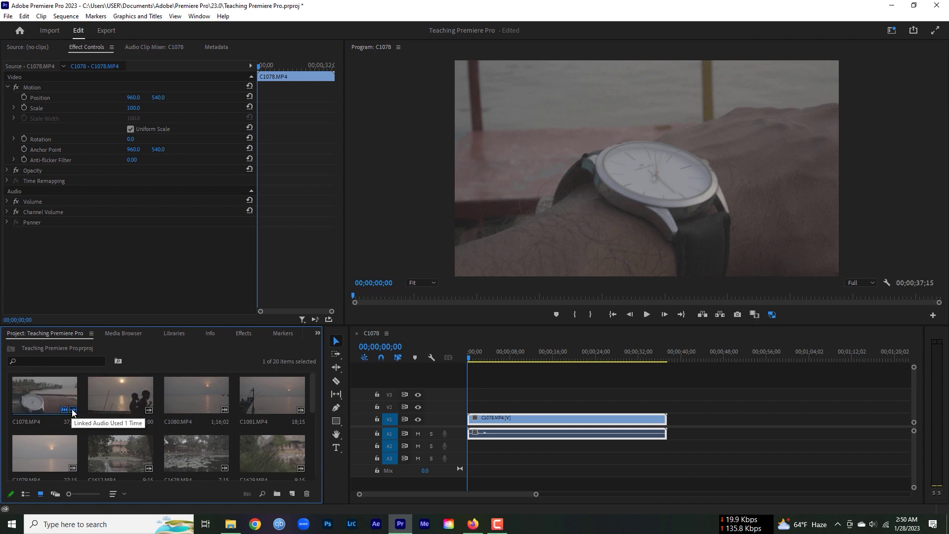
pyautogui.moveTo(313, 406); pyautogui.dragTo(315, 484)
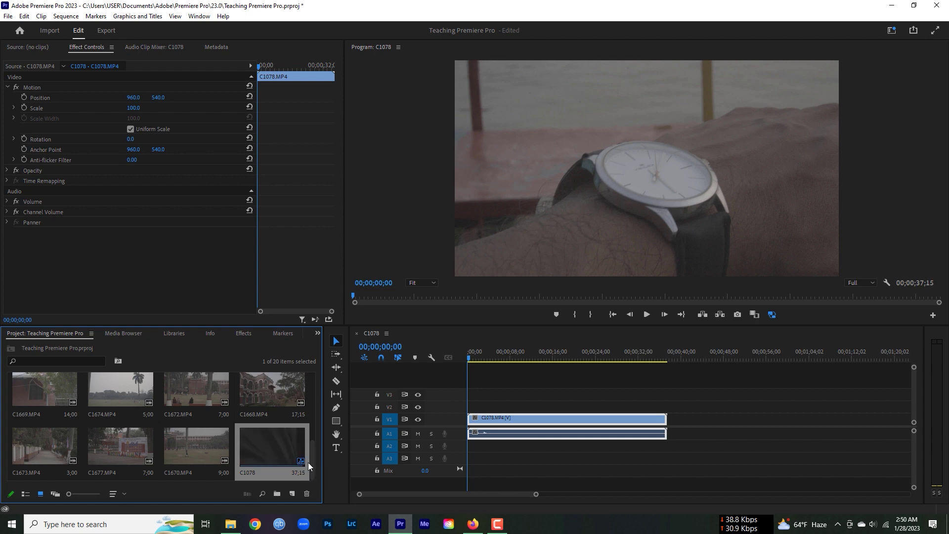
pyautogui.moveTo(312, 469); pyautogui.dragTo(317, 404)
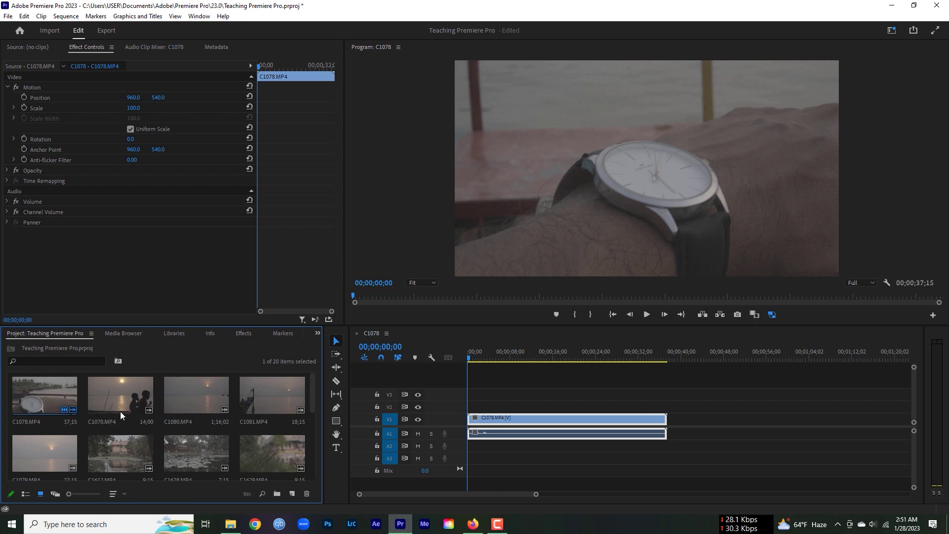
pyautogui.moveTo(313, 400); pyautogui.dragTo(315, 482)
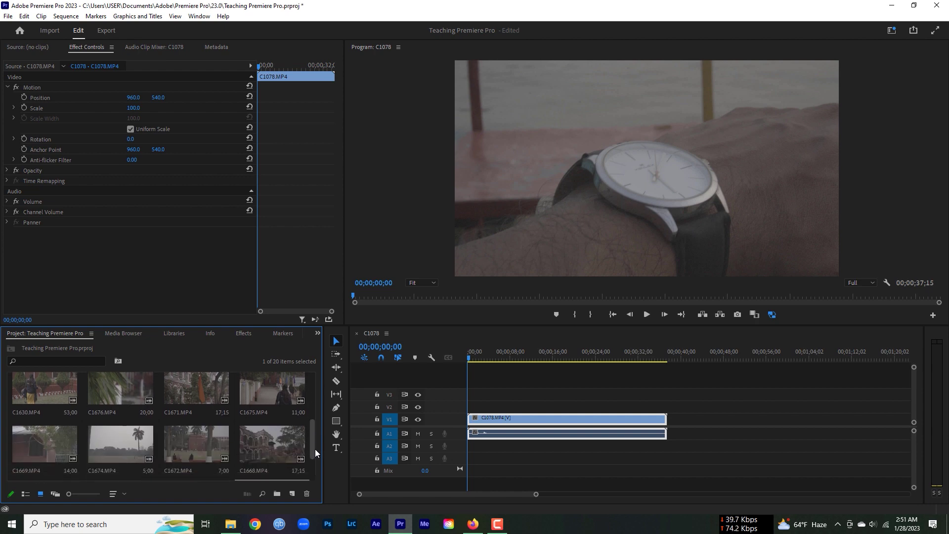
# Rename the C1078 sequence in the Project panel to 'My First Sequence'.
pyautogui.rightClick(273, 444)
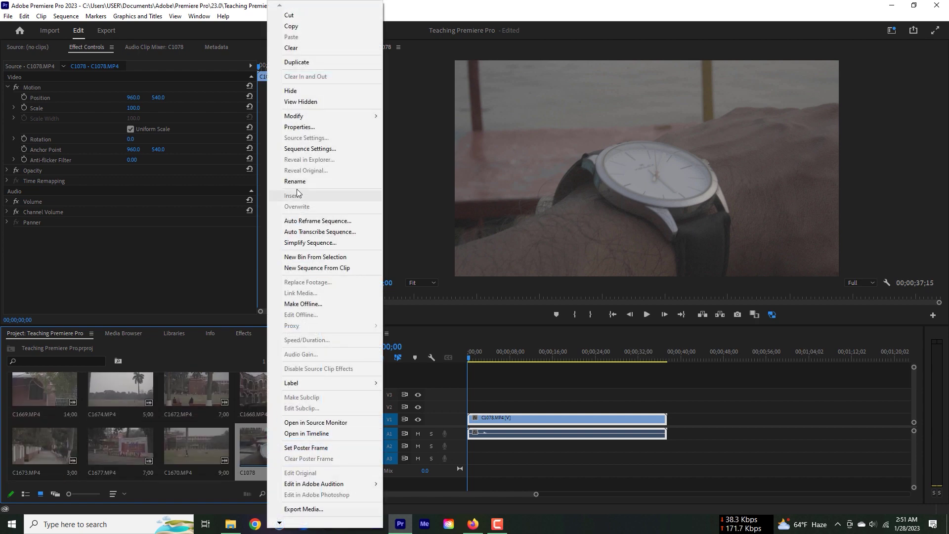
pyautogui.click(299, 181)
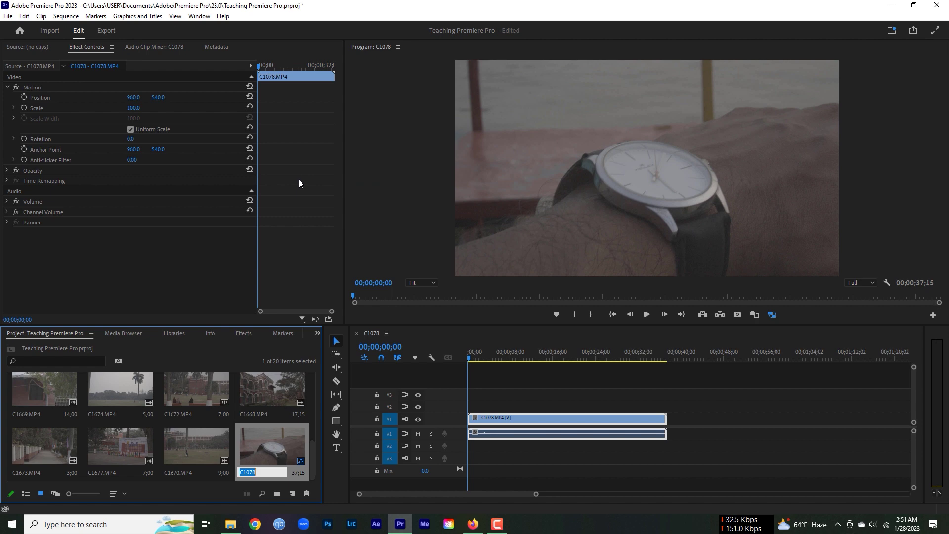
pyautogui.write('M')
pyautogui.write('y First S')
pyautogui.write('e')
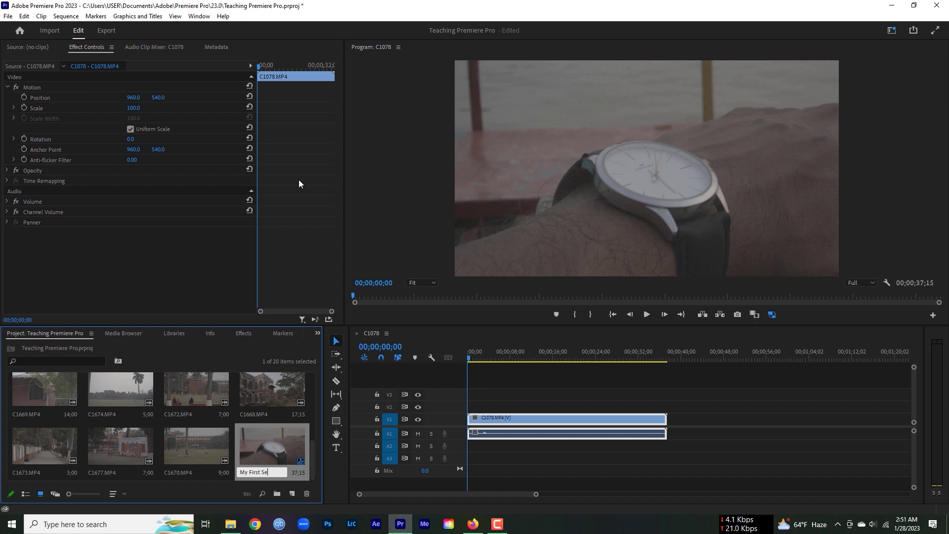
pyautogui.write('ence')
pyautogui.click(452, 331)
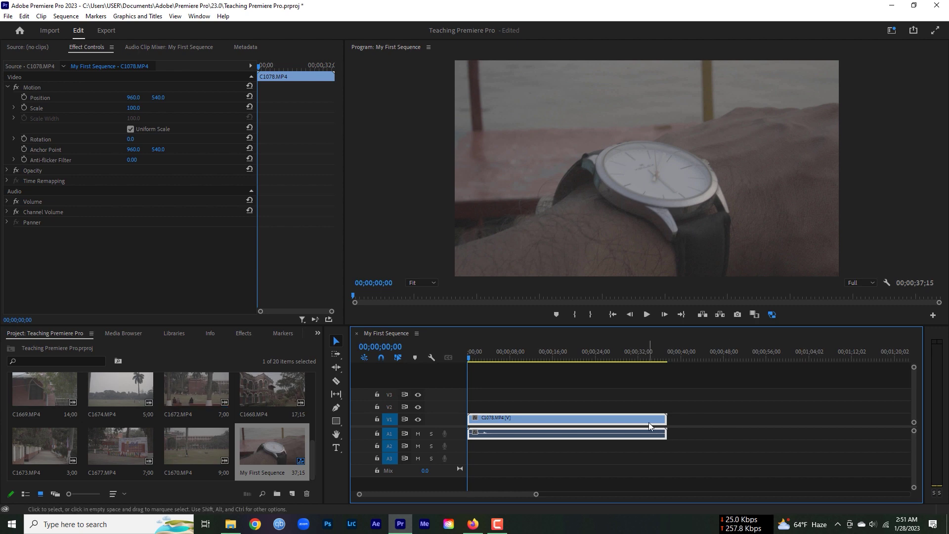
pyautogui.click(609, 395)
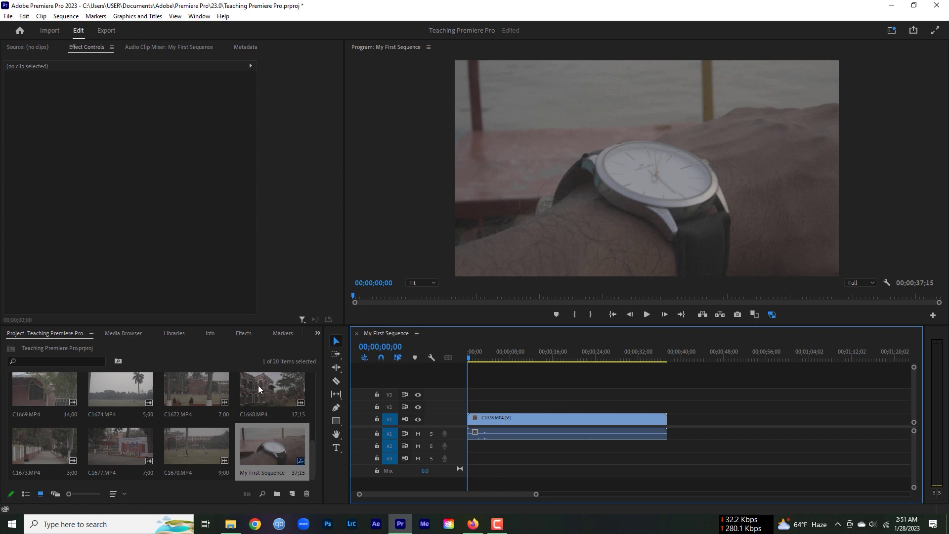
pyautogui.moveTo(195, 391); pyautogui.dragTo(674, 419)
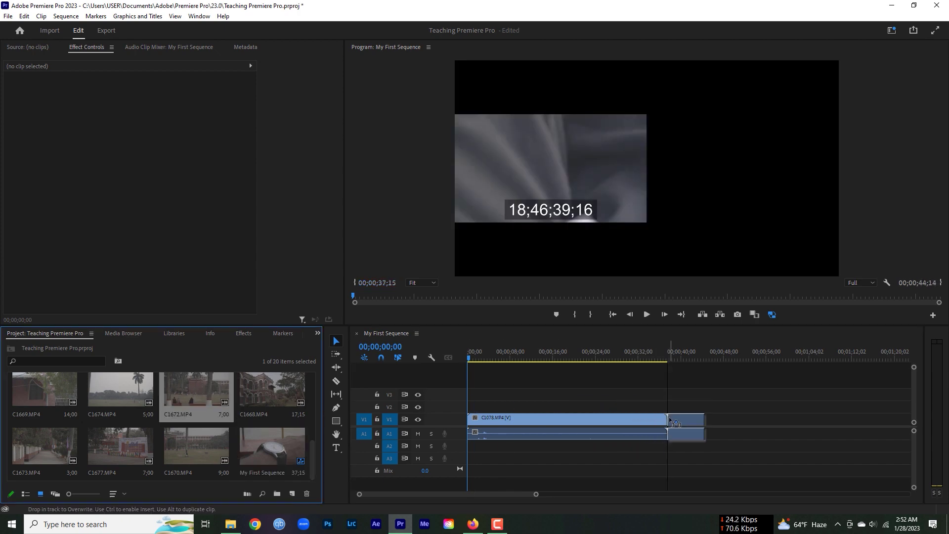
pyautogui.moveTo(674, 420); pyautogui.dragTo(674, 418)
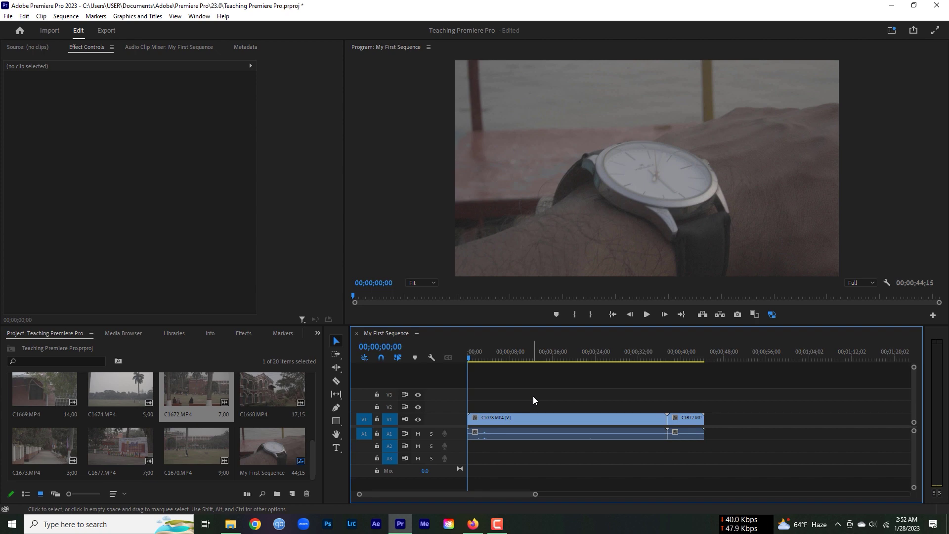
pyautogui.click(644, 420)
pyautogui.click(683, 423)
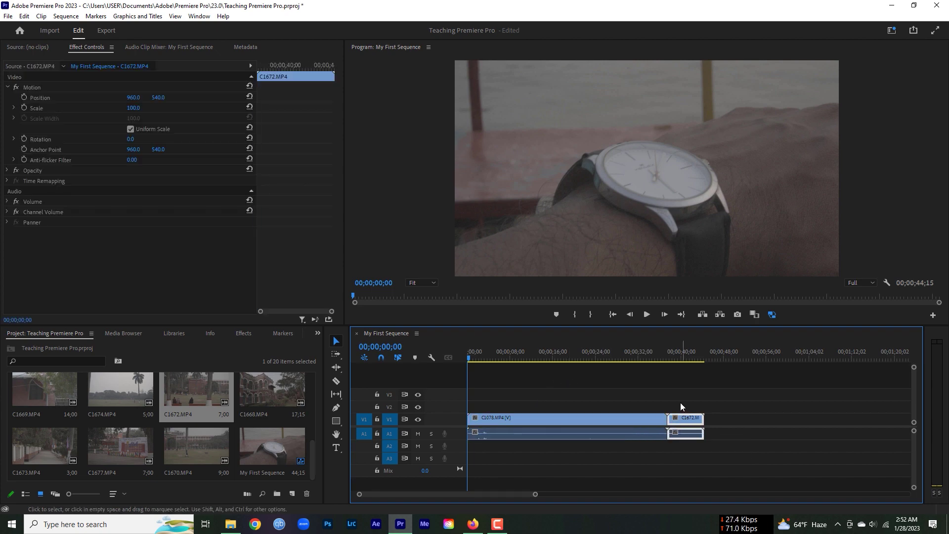
pyautogui.moveTo(659, 359); pyautogui.dragTo(680, 364)
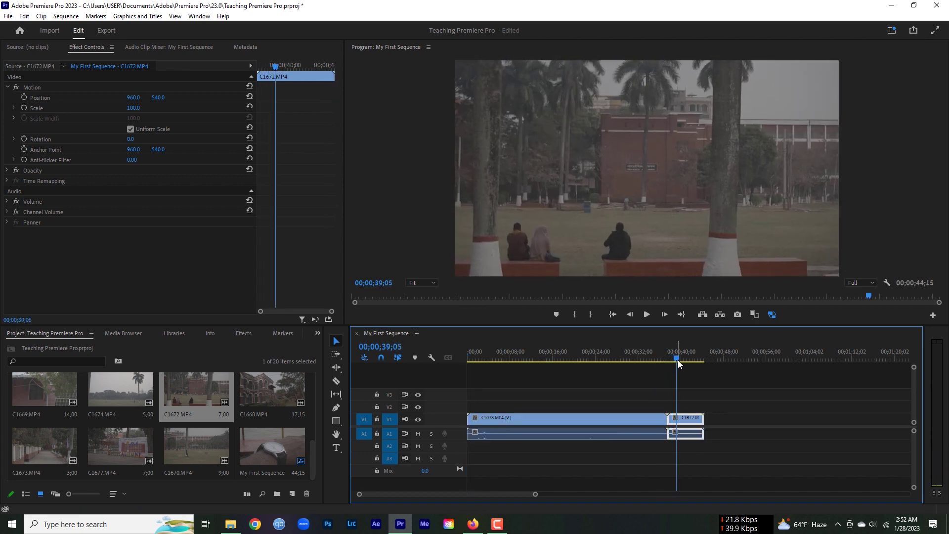
pyautogui.click(68, 394)
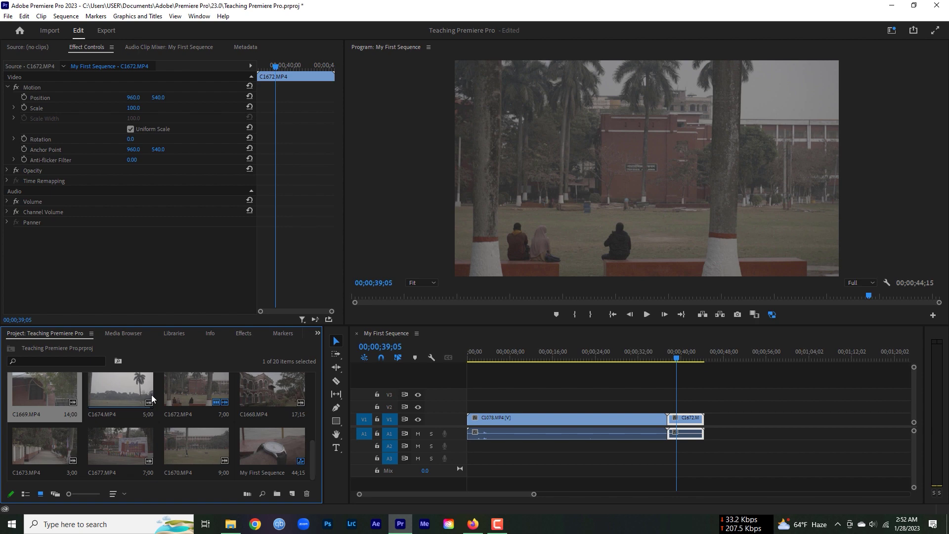
pyautogui.moveTo(46, 388); pyautogui.dragTo(718, 434)
pyautogui.moveTo(692, 359)
pyautogui.mouseDown()
pyautogui.moveTo(700, 360)
pyautogui.moveTo(657, 358)
pyautogui.mouseUp()
pyautogui.click(182, 350)
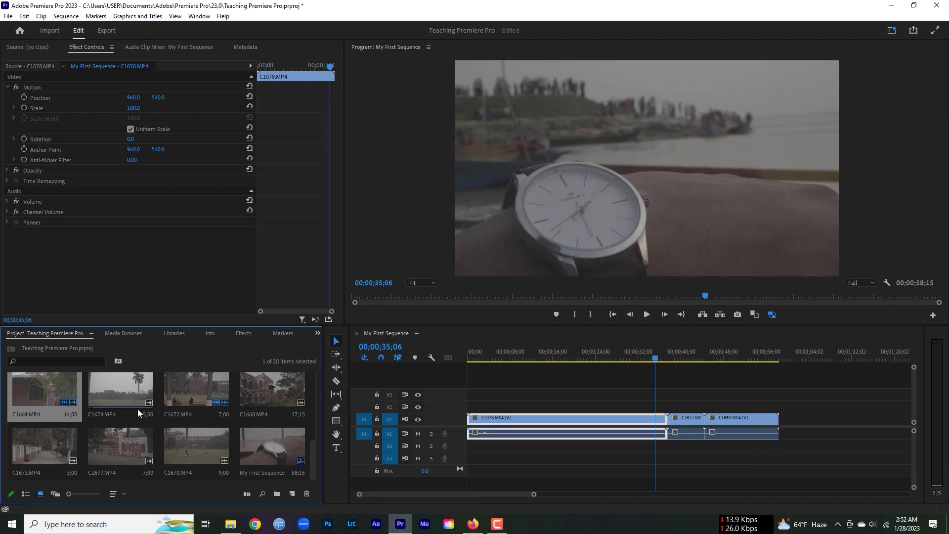
pyautogui.scroll(5, 138, 409)
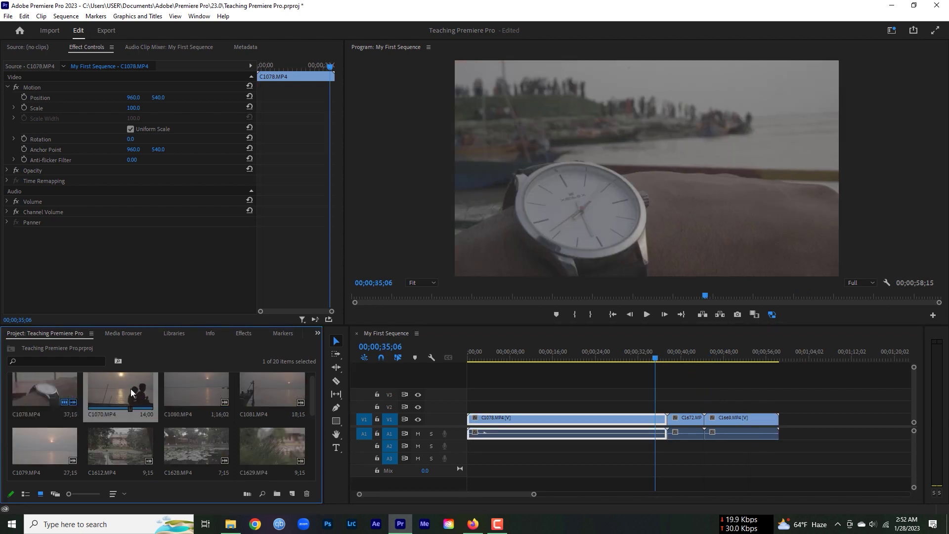
pyautogui.scroll(1, 131, 393)
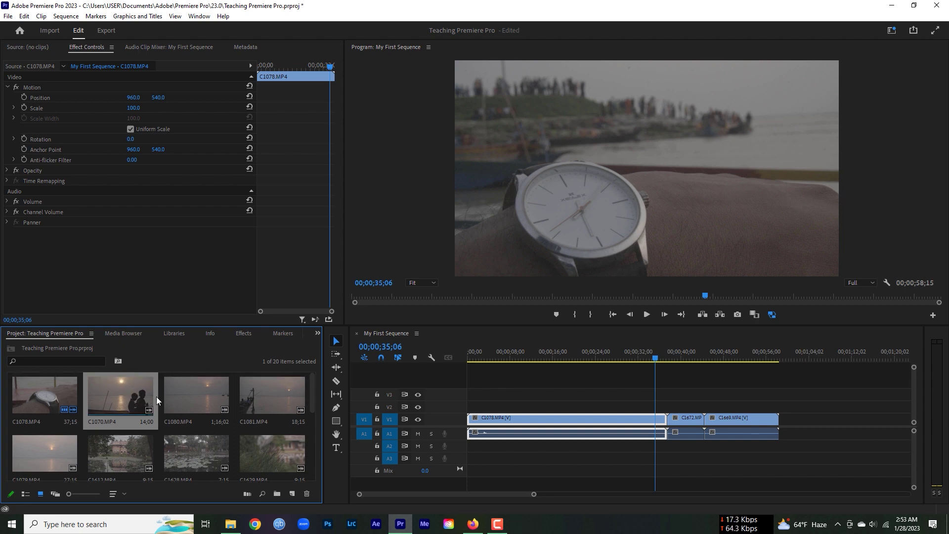
# Scroll the project bin to locate the C1070.MP4 sunset clip.
pyautogui.rightClick(114, 398)
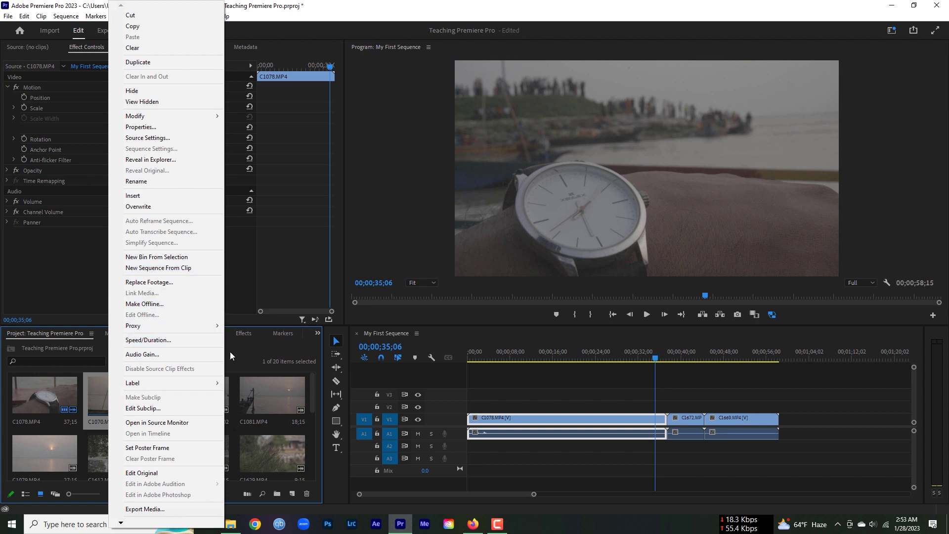
pyautogui.click(301, 403)
pyautogui.moveTo(312, 403); pyautogui.dragTo(314, 484)
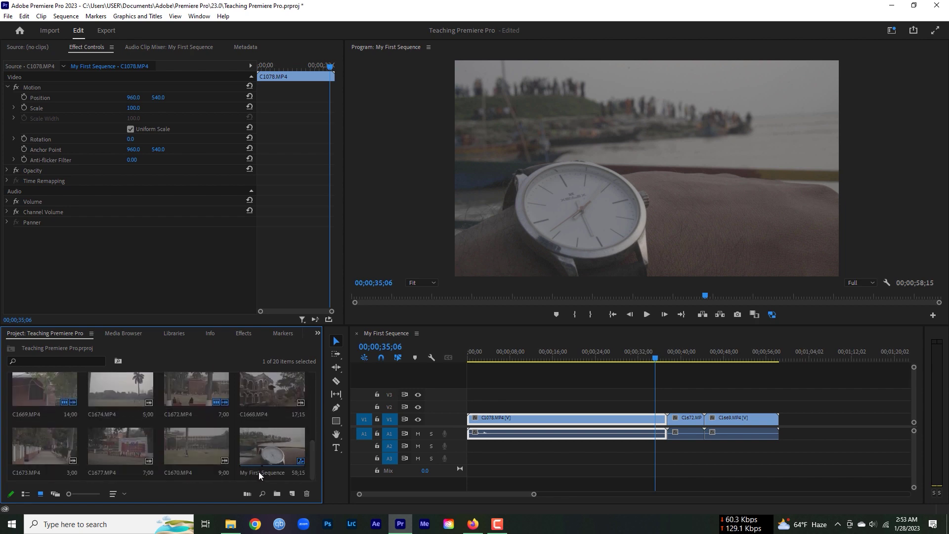
pyautogui.moveTo(258, 475)
pyautogui.moveTo(311, 473); pyautogui.dragTo(186, 419)
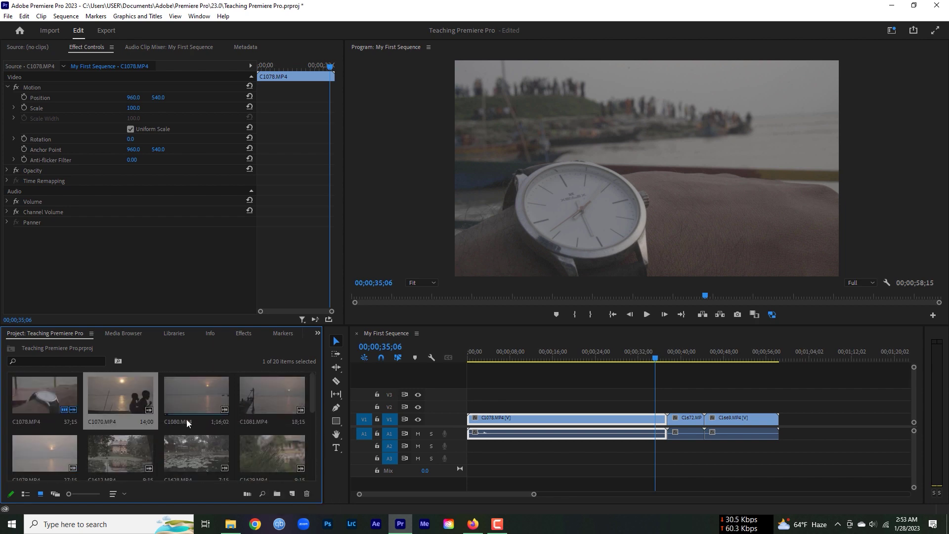
# Make a new C1070 sequence from the C1070.MP4 clip and set the playhead to 00;00;01;13.
pyautogui.click(113, 401)
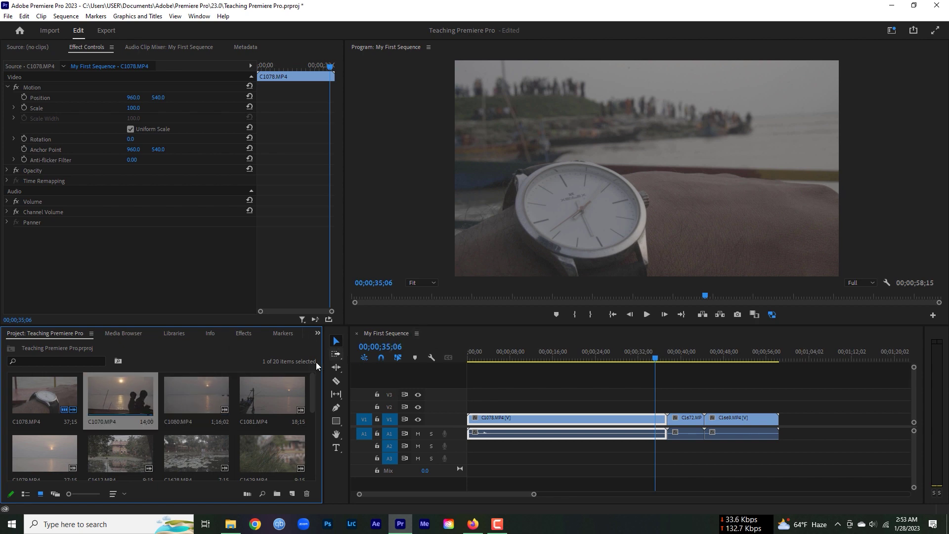
pyautogui.rightClick(130, 403)
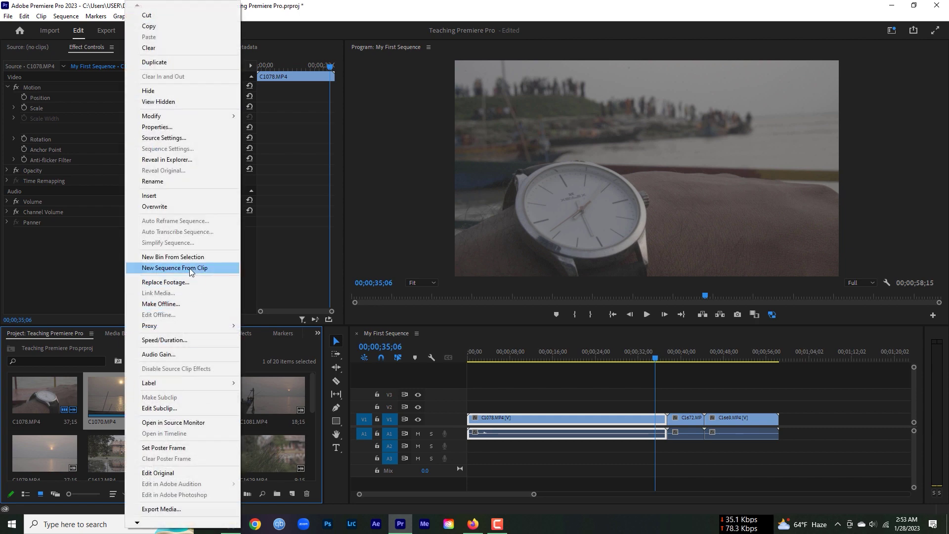
pyautogui.click(190, 270)
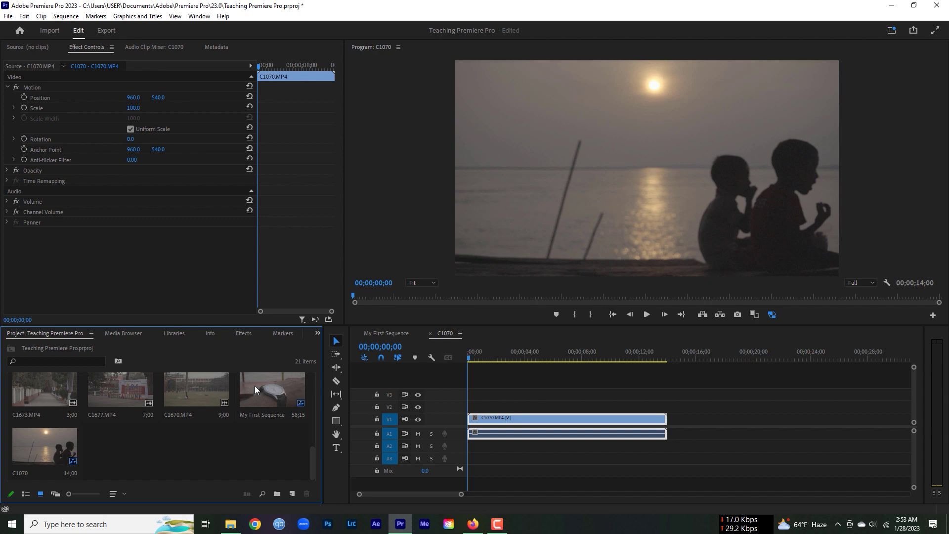
pyautogui.click(487, 355)
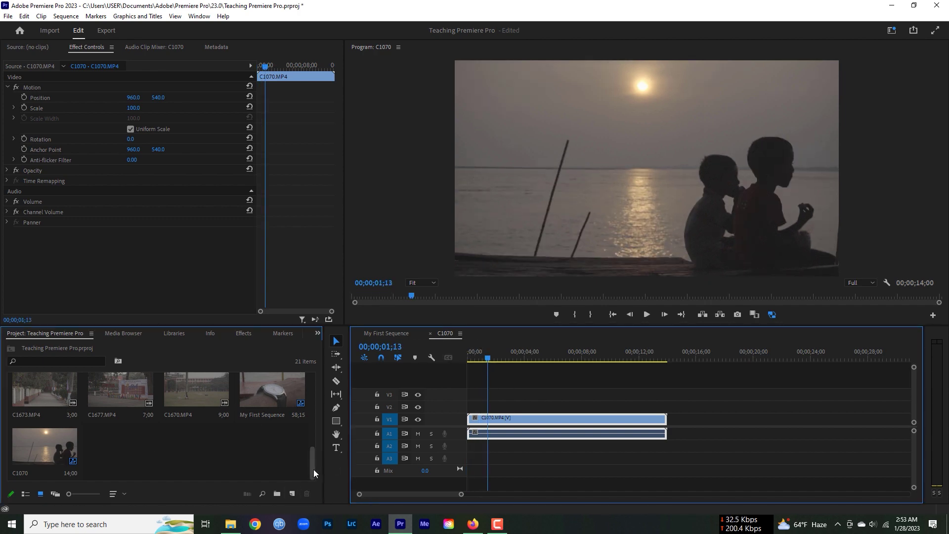
pyautogui.moveTo(314, 469); pyautogui.dragTo(321, 394)
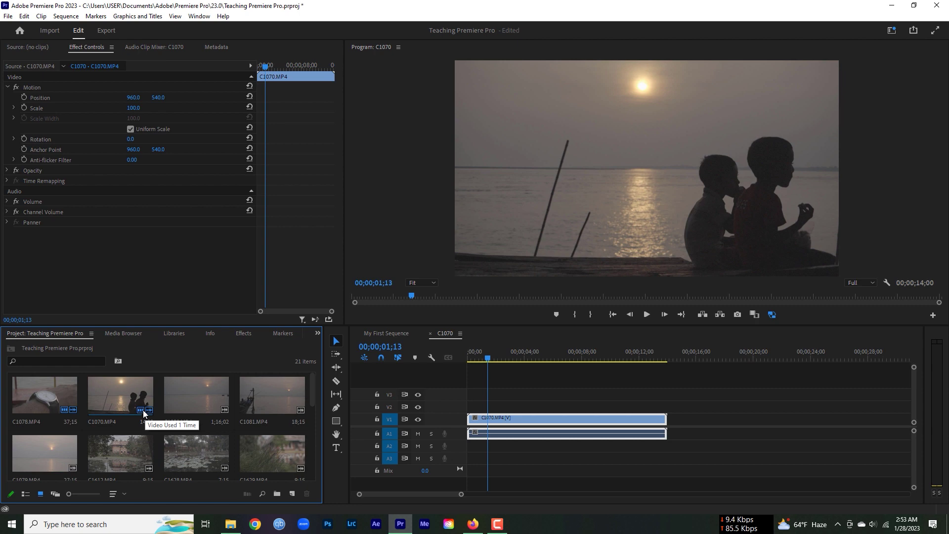
pyautogui.moveTo(313, 401); pyautogui.dragTo(303, 482)
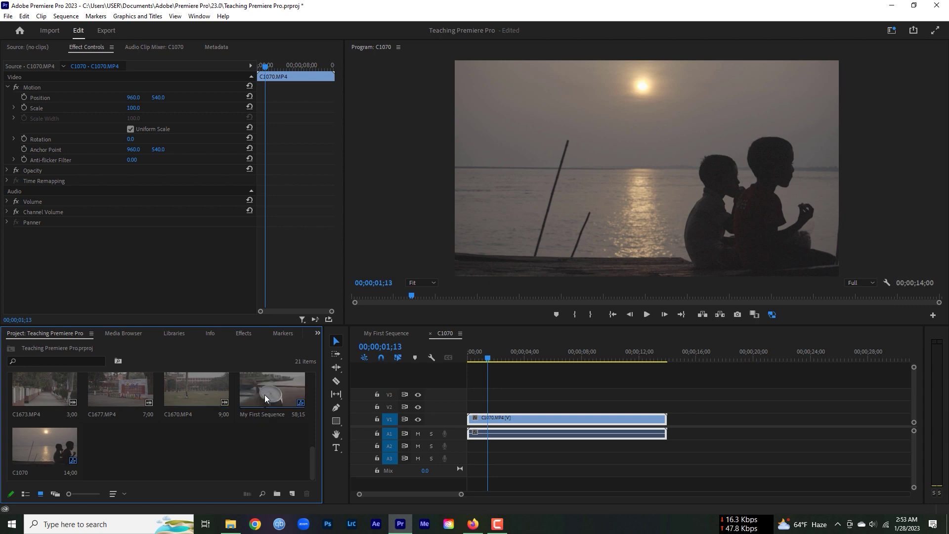
# Rename the C1070 sequence to 'My Second Sequence', then return to My First Sequence.
pyautogui.rightClick(52, 442)
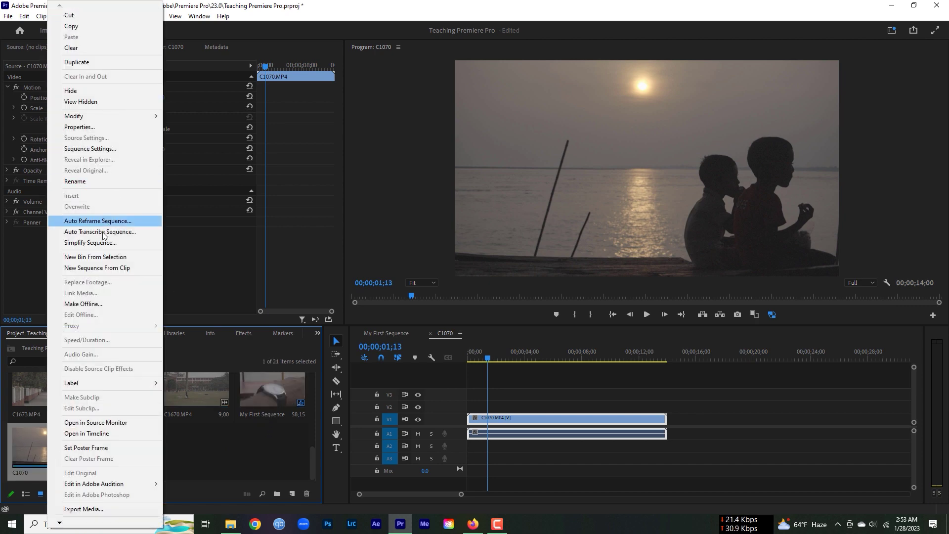
pyautogui.click(93, 182)
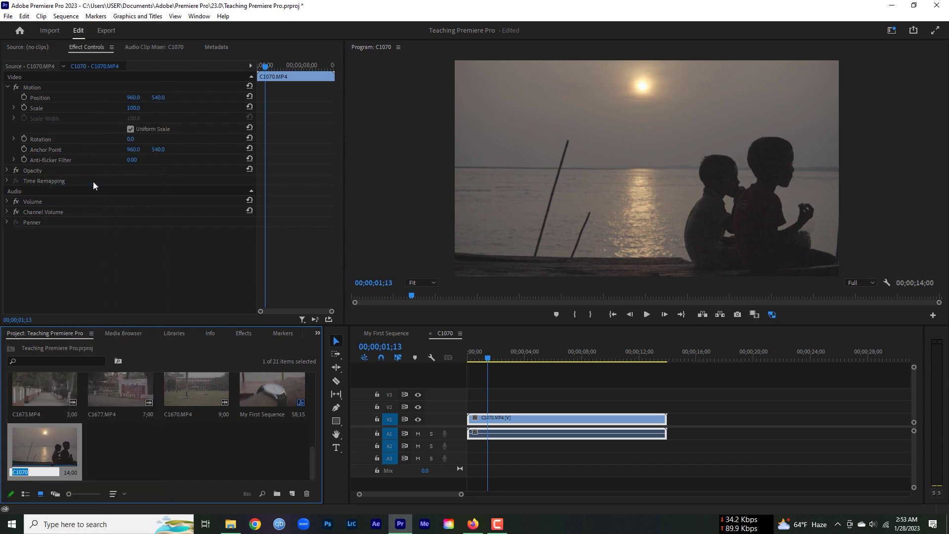
pyautogui.write('My ')
pyautogui.write('econd S')
pyautogui.write('eque')
pyautogui.write('nce')
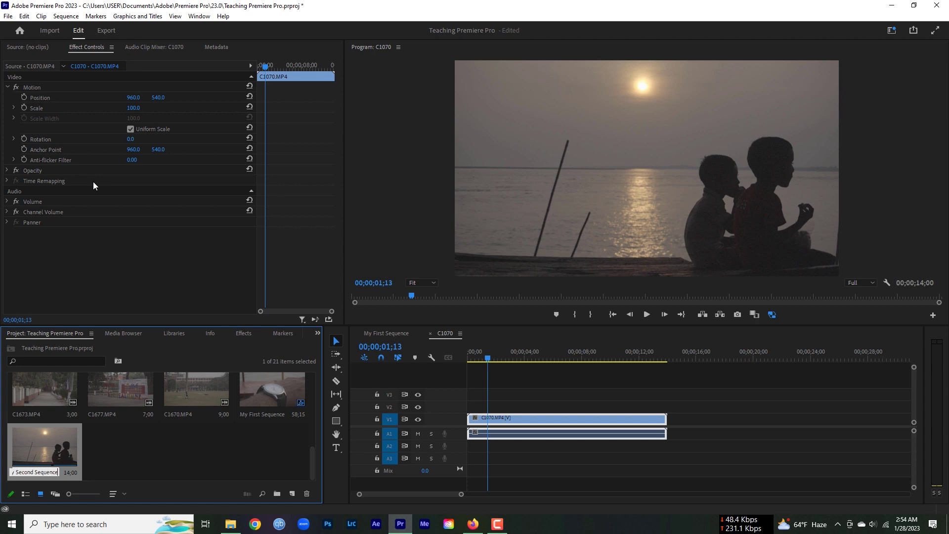
pyautogui.click(133, 441)
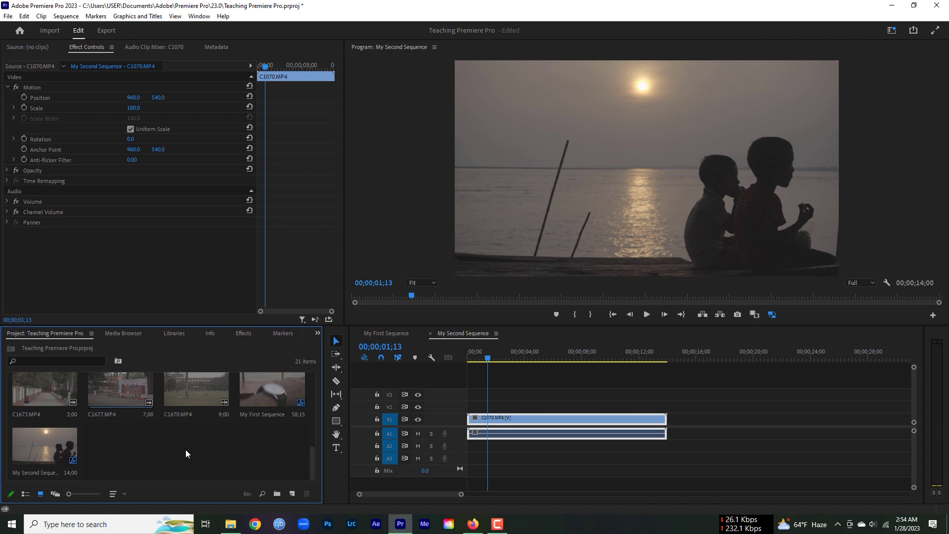
pyautogui.click(386, 332)
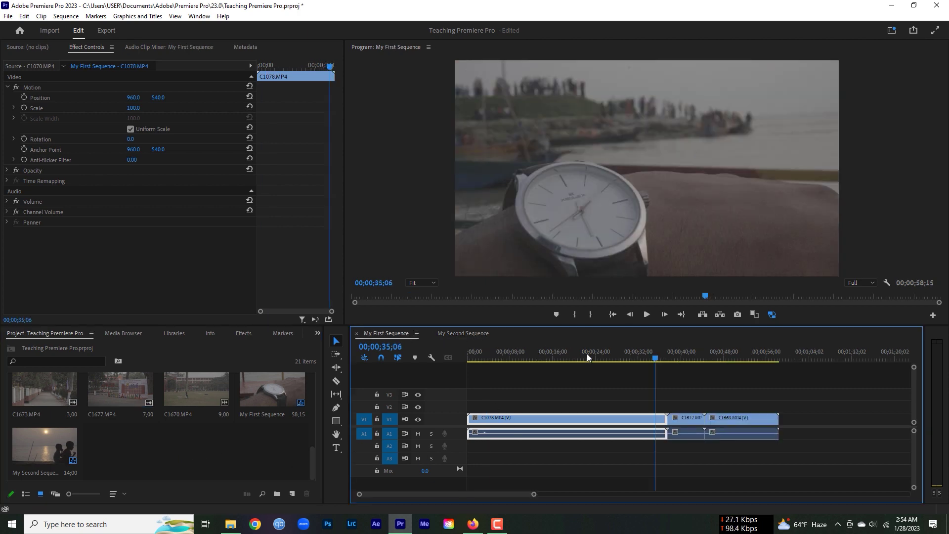
# Switch between sequence tabs, then close, reopen from the bin, and re-close My Second Sequence.
pyautogui.click(460, 334)
pyautogui.hotkey('ctrl', 'shift', ',')
pyautogui.click(458, 331)
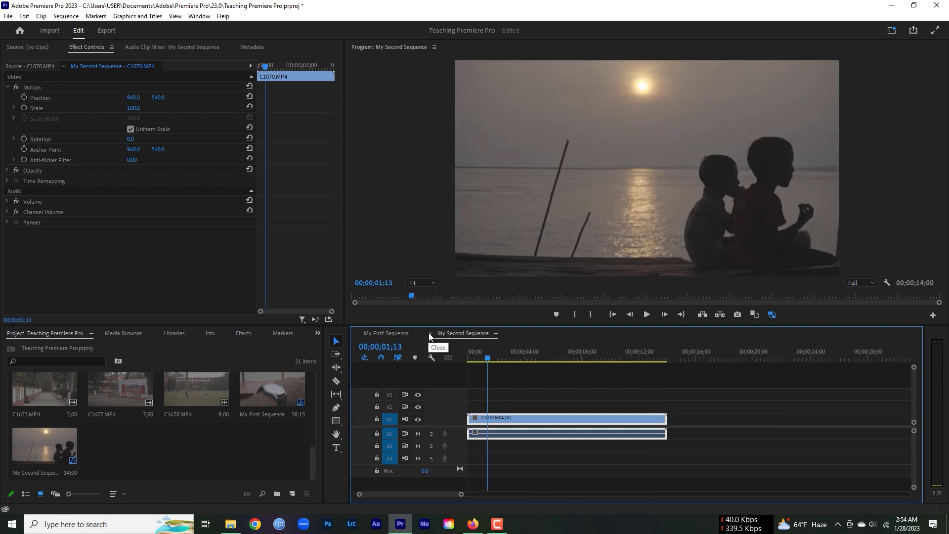
pyautogui.click(429, 333)
pyautogui.click(274, 459)
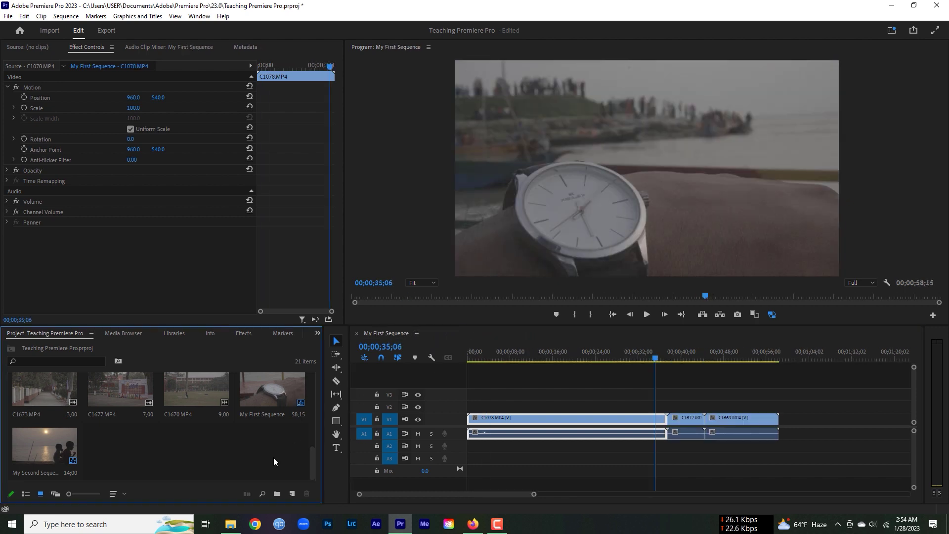
pyautogui.doubleClick(53, 446)
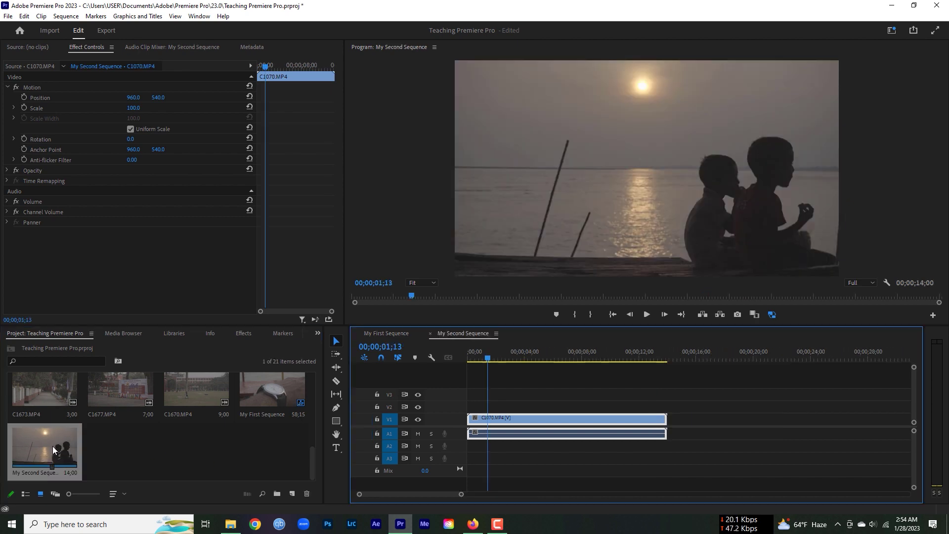
pyautogui.click(431, 335)
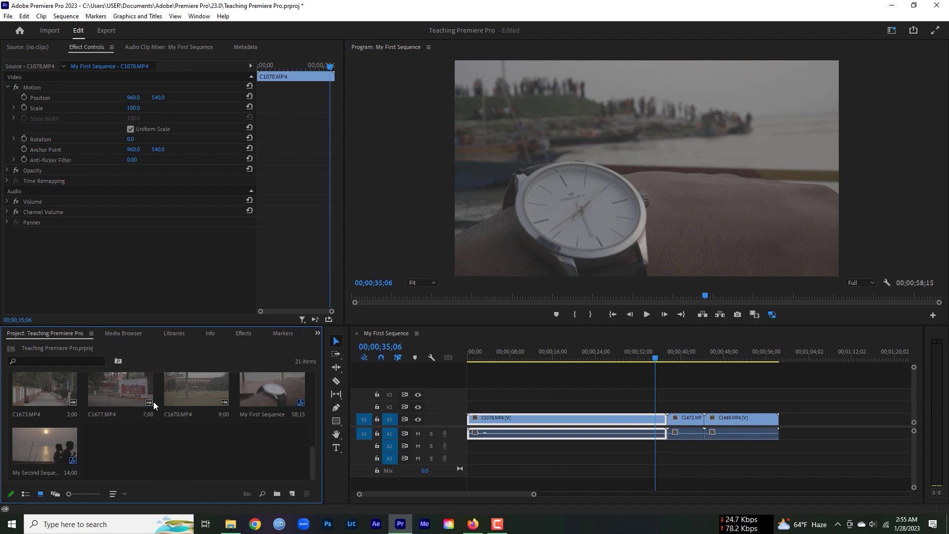
# Open the New Sequence dialog via New Item > Sequence in the Project panel.
pyautogui.rightClick(163, 472)
pyautogui.moveTo(242, 326)
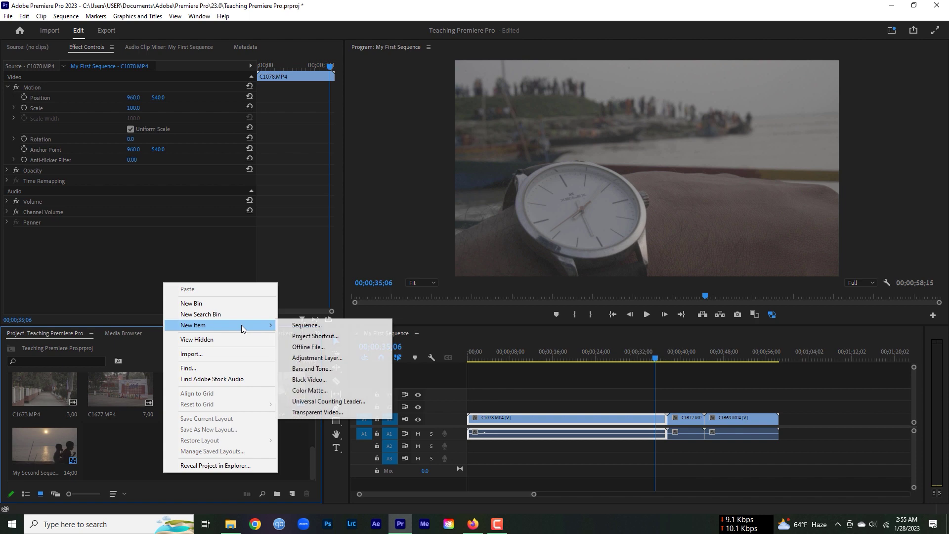
pyautogui.click(312, 326)
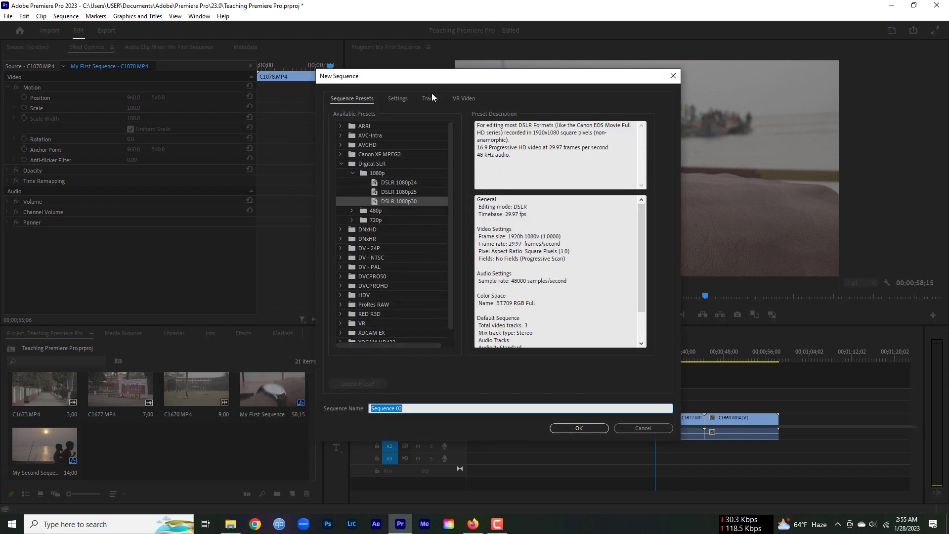
pyautogui.moveTo(430, 79); pyautogui.dragTo(454, 92)
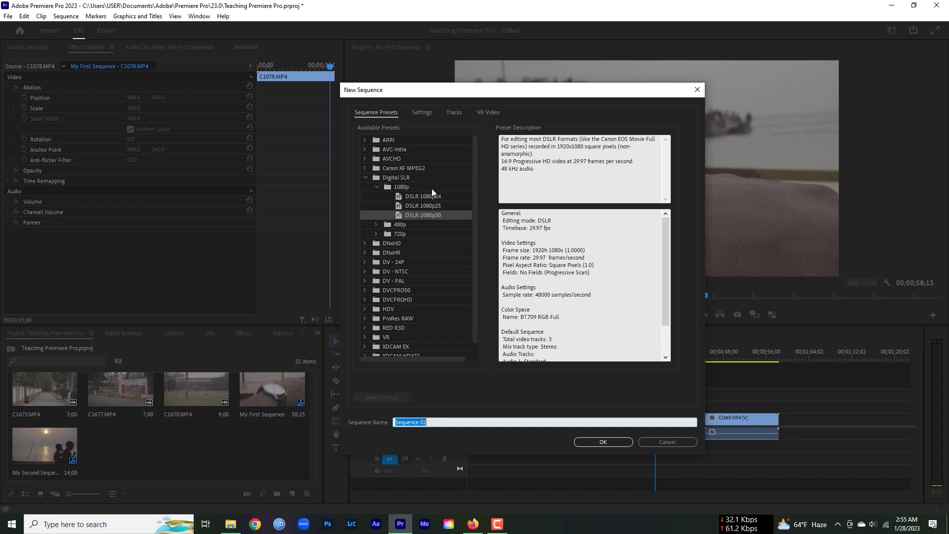
# Cancel the second new sequence and return to My First Sequence's timeline.
pyautogui.click(672, 444)
pyautogui.click(521, 335)
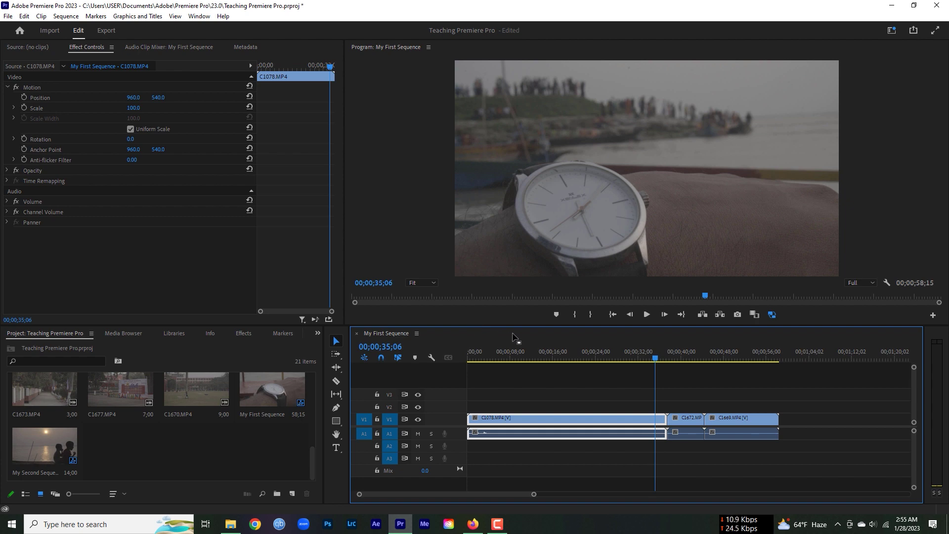
pyautogui.scroll(5, 26, 396)
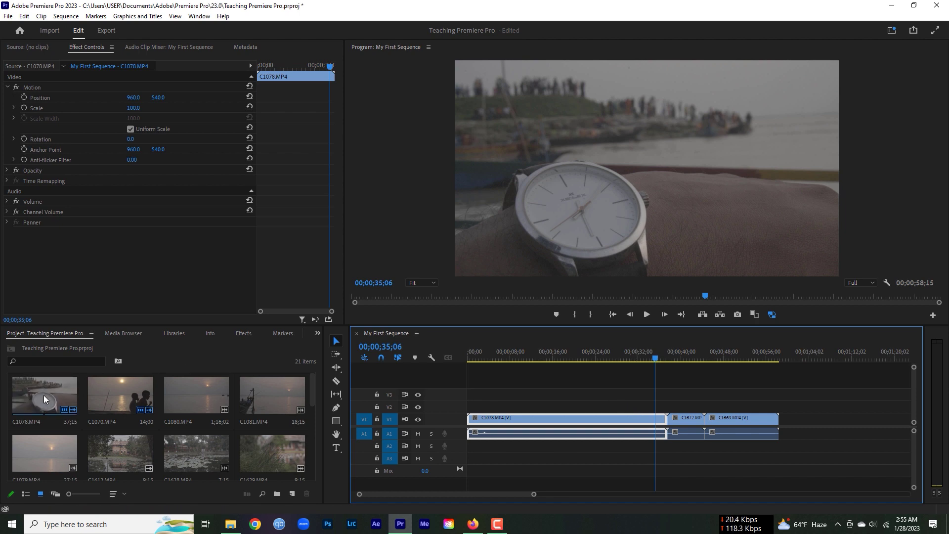
# Select the C1078 clip in the timeline, then deselect it so nothing is selected.
pyautogui.click(627, 426)
pyautogui.click(628, 428)
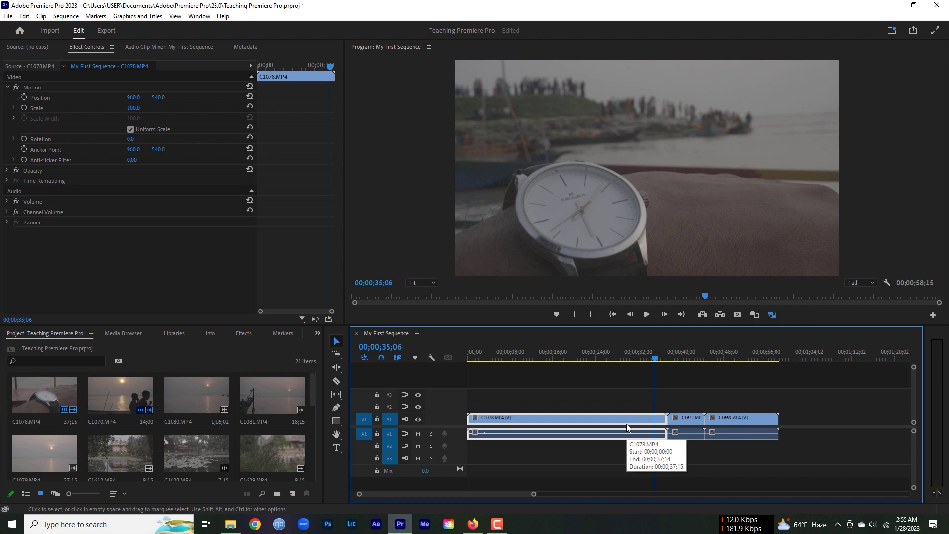
pyautogui.click(609, 380)
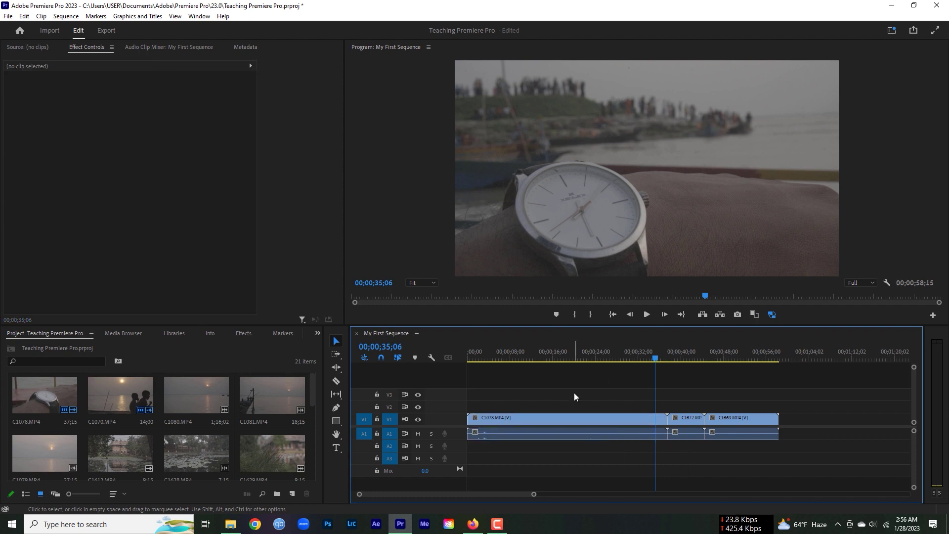
pyautogui.moveTo(312, 396); pyautogui.dragTo(313, 459)
# Create a new DSLR 1080p30 sequence named 'My Third Sequence' from the Project panel.
pyautogui.scroll(-2, 313, 459)
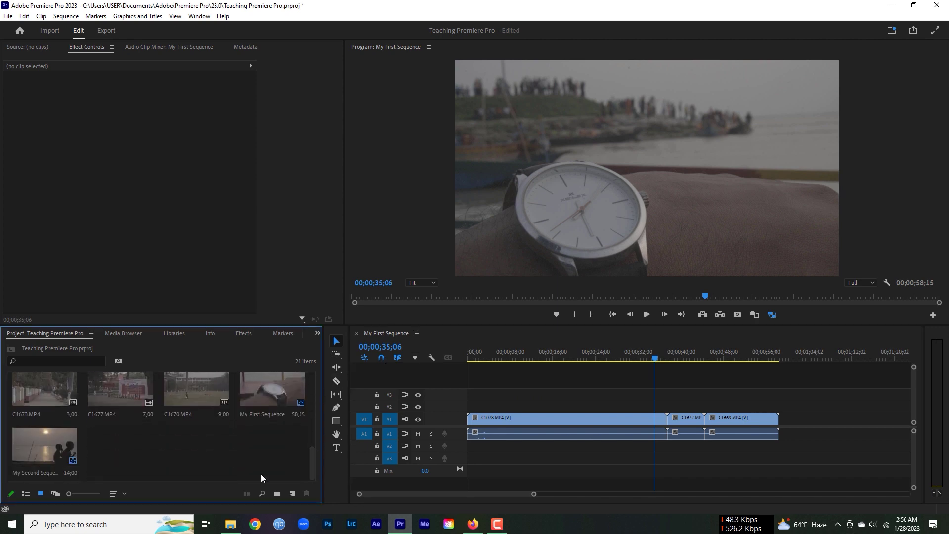
pyautogui.rightClick(191, 459)
pyautogui.moveTo(277, 310)
pyautogui.click(378, 311)
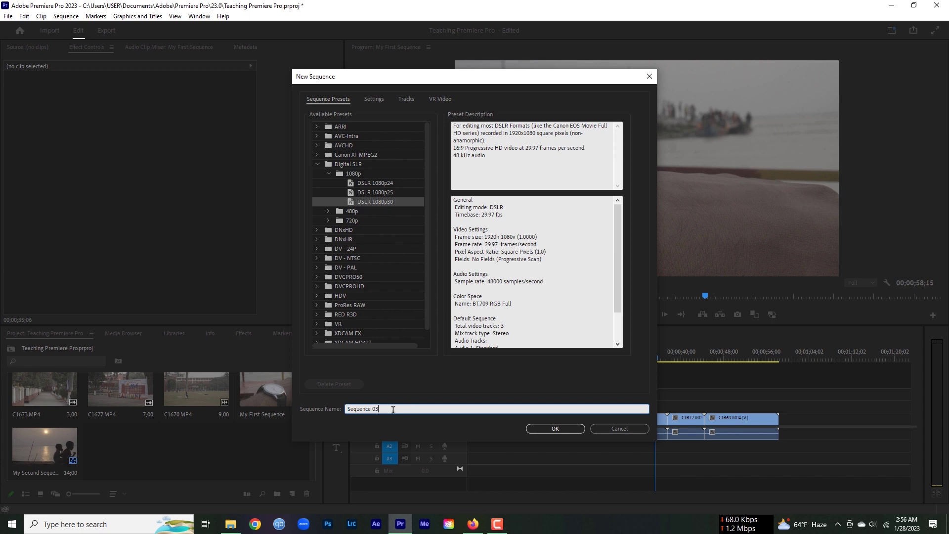
pyautogui.write('My ')
pyautogui.write('Third Se')
pyautogui.write('quence')
pyautogui.click(575, 430)
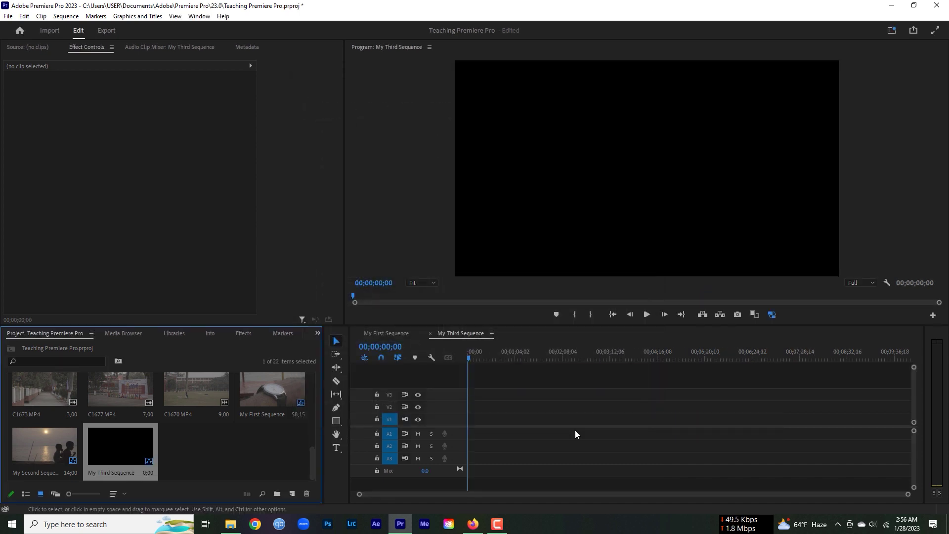
# Place clip C1670.MP4 at the start of My Third Sequence's V1 track.
pyautogui.moveTo(908, 494); pyautogui.dragTo(762, 496)
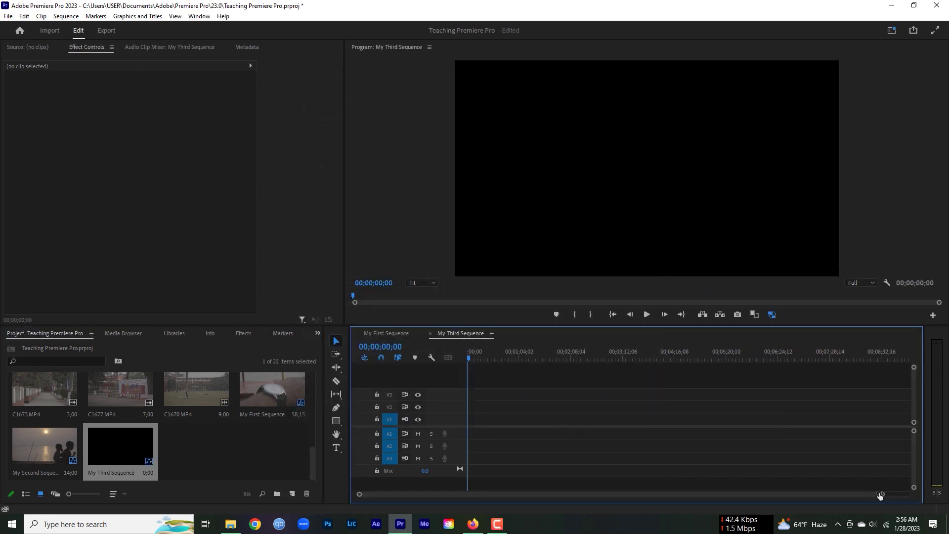
pyautogui.click(236, 445)
pyautogui.moveTo(188, 390); pyautogui.dragTo(443, 430)
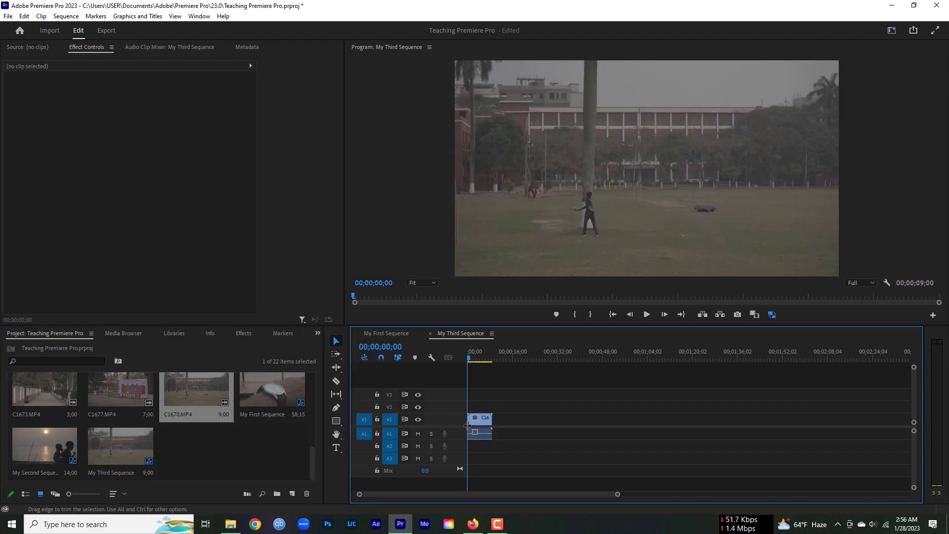
pyautogui.click(260, 452)
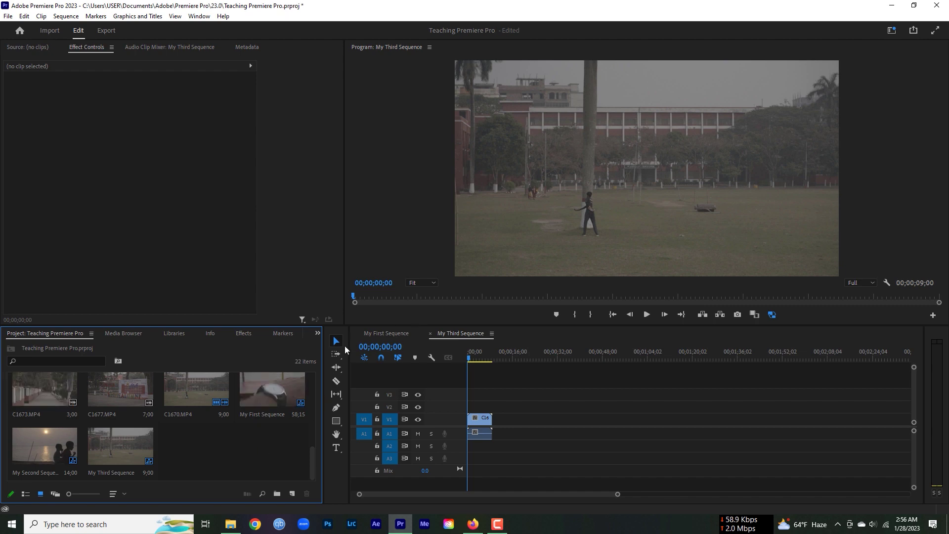
# Open My Second Sequence in the timeline and move its tab before My Third Sequence.
pyautogui.click(49, 450)
pyautogui.doubleClick(49, 450)
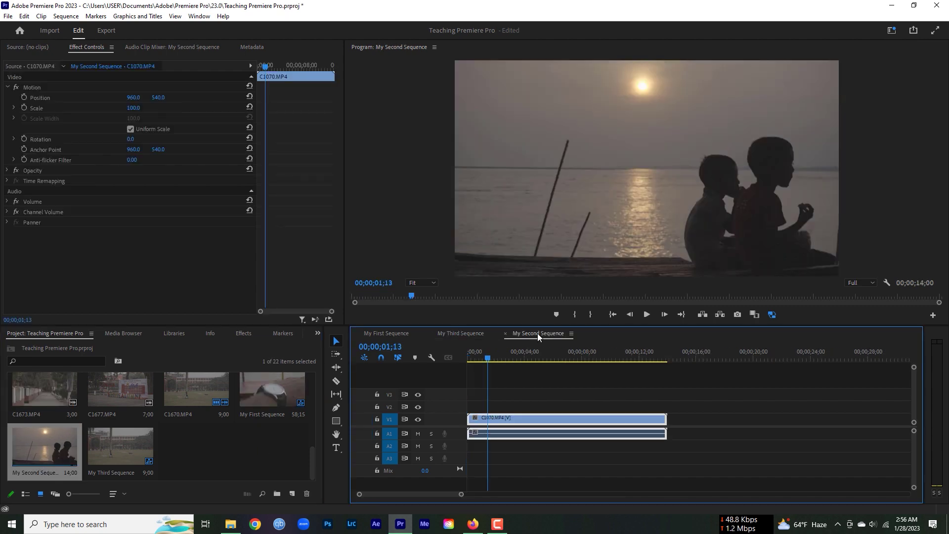
pyautogui.moveTo(518, 334); pyautogui.dragTo(417, 332)
# Review each sequence tab, previewing My Third Sequence's new clip at 00;00;01;28.
pyautogui.click(386, 334)
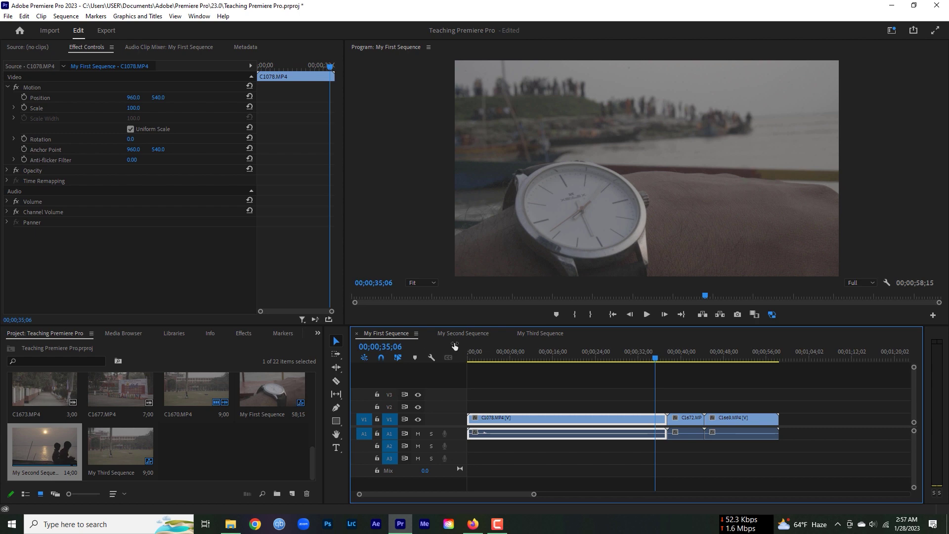
pyautogui.moveTo(531, 357)
pyautogui.mouseDown()
pyautogui.moveTo(483, 357)
pyautogui.moveTo(531, 352)
pyautogui.mouseUp()
pyautogui.click(463, 333)
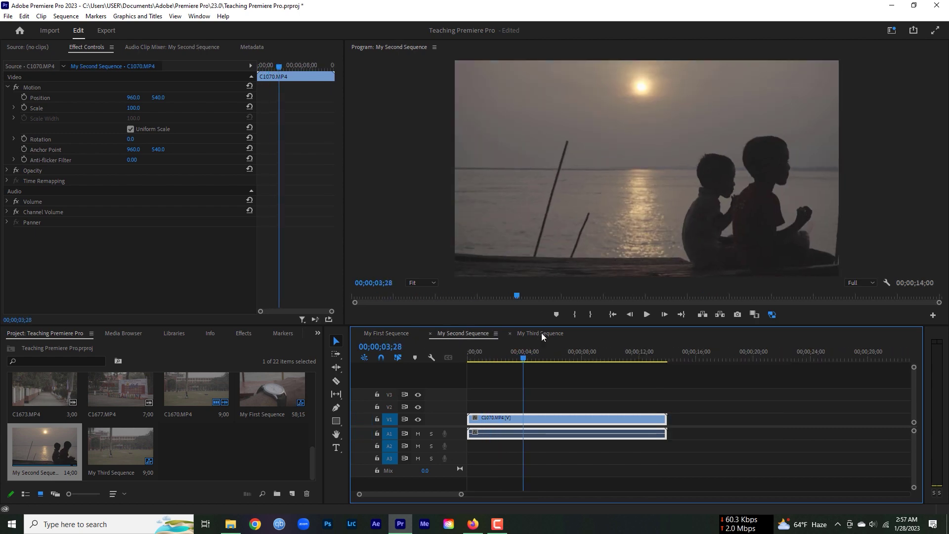
pyautogui.click(542, 334)
pyautogui.click(474, 357)
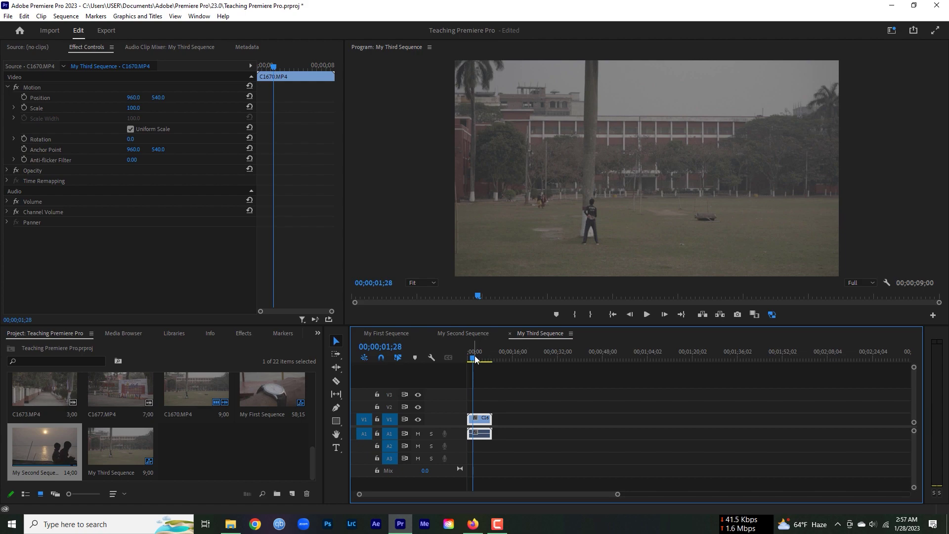